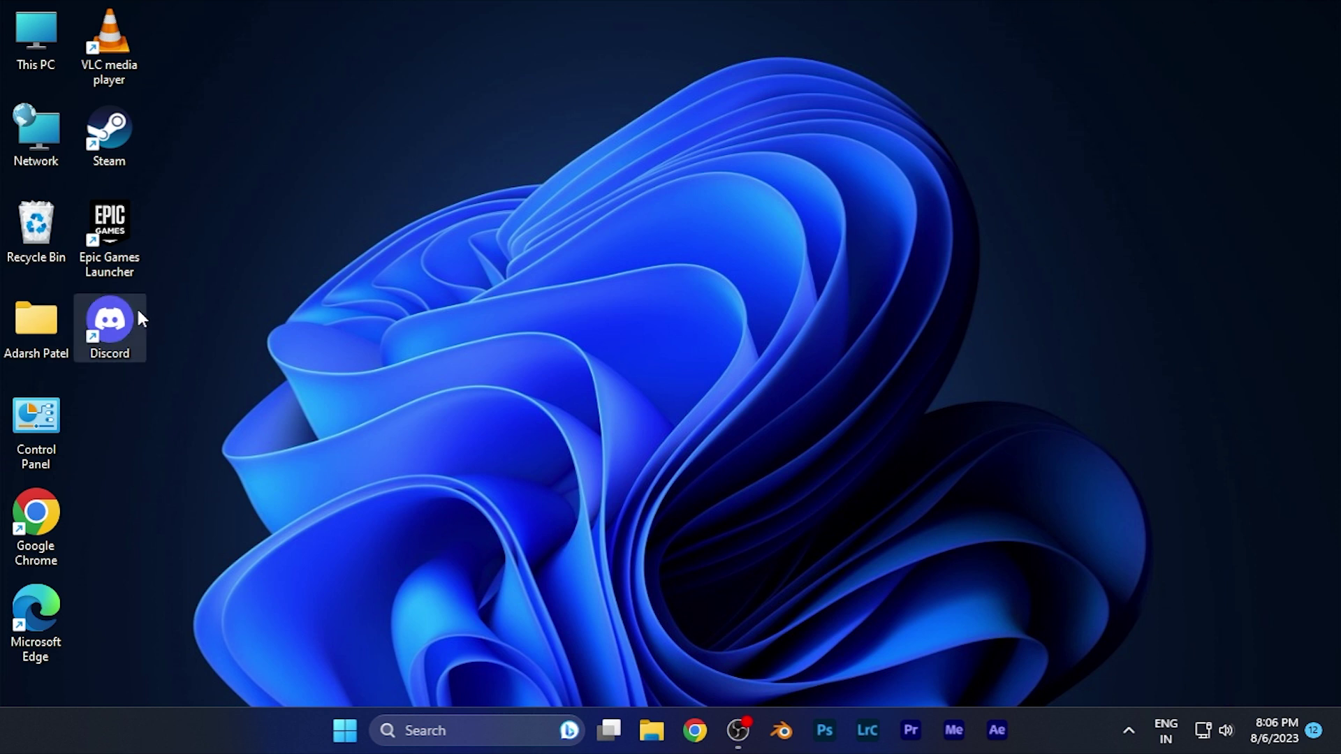
Launch Discord from its Windows desktop shortcut.
double_click(110, 325)
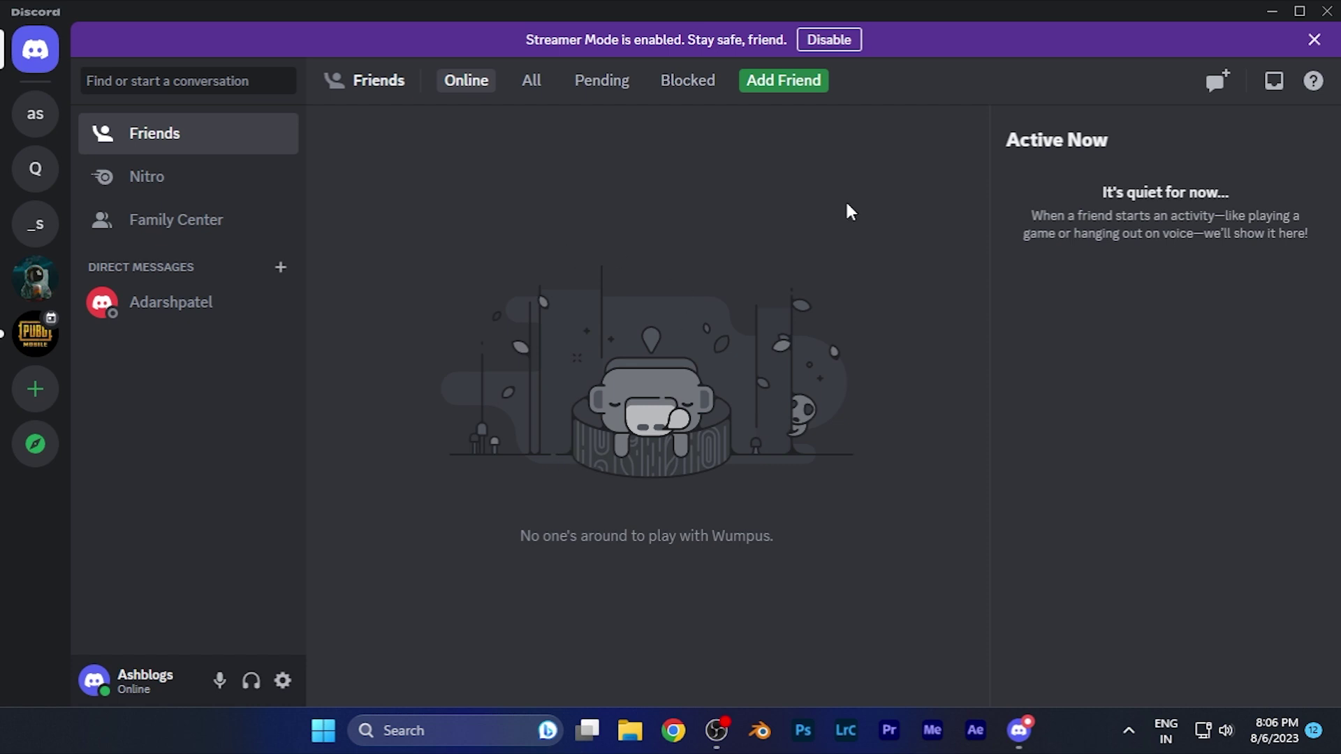
Disable the Streamer Mode notice and open the Quadpod server.
click(828, 39)
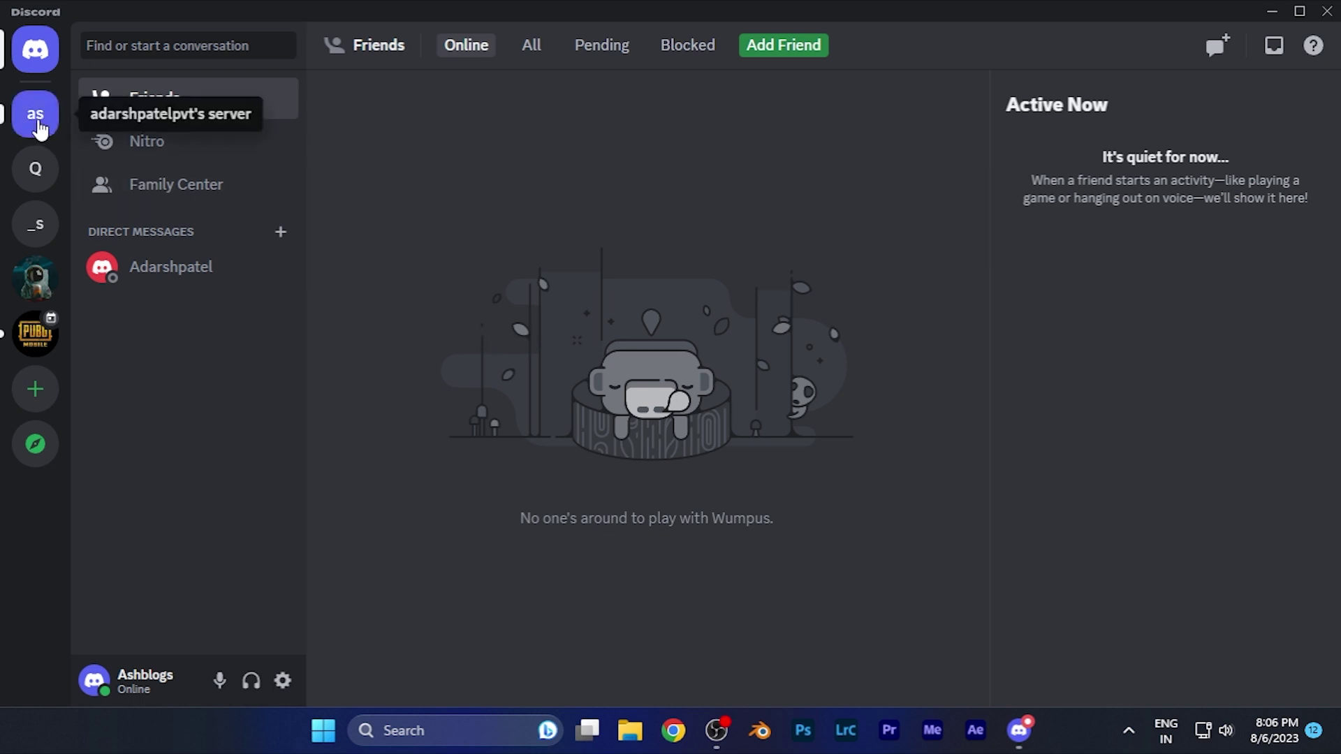
click(34, 169)
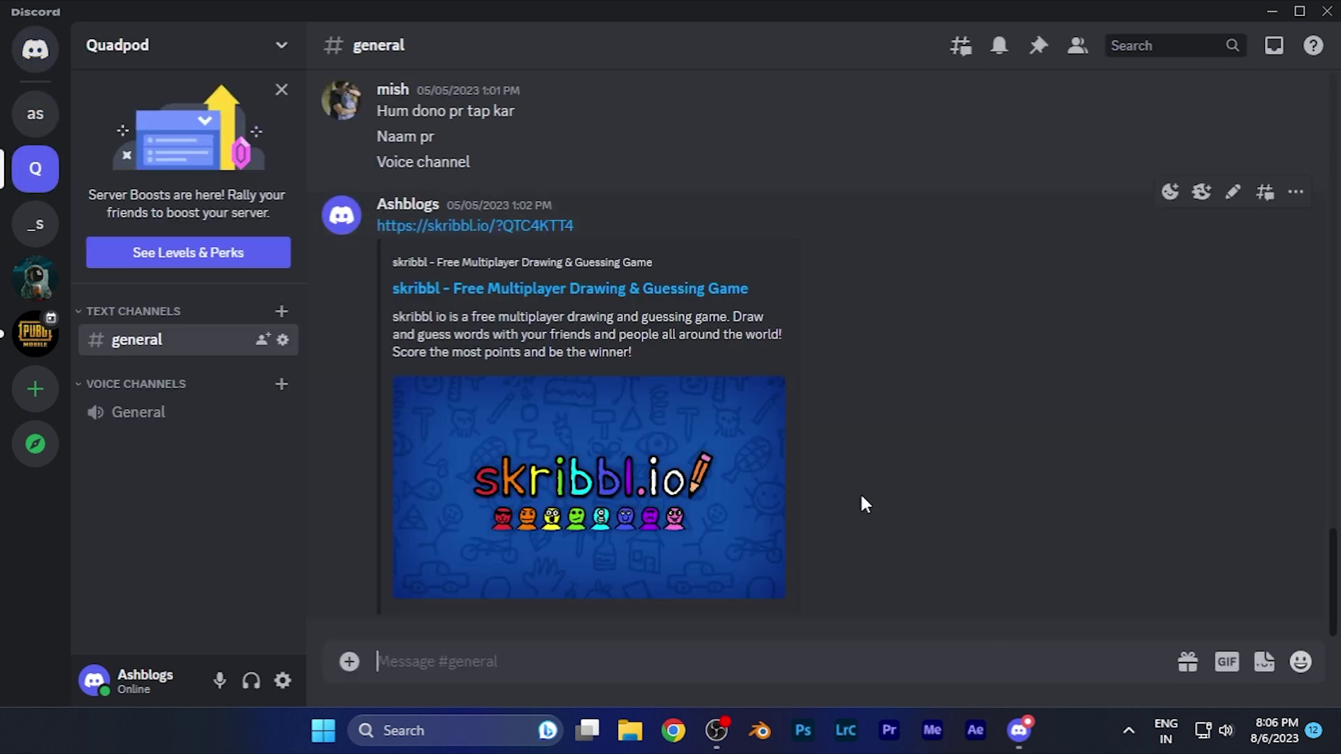
Bring up the Quadpod header dropdown with Server Settings and Invite People.
mouse_move(589, 488)
click(128, 53)
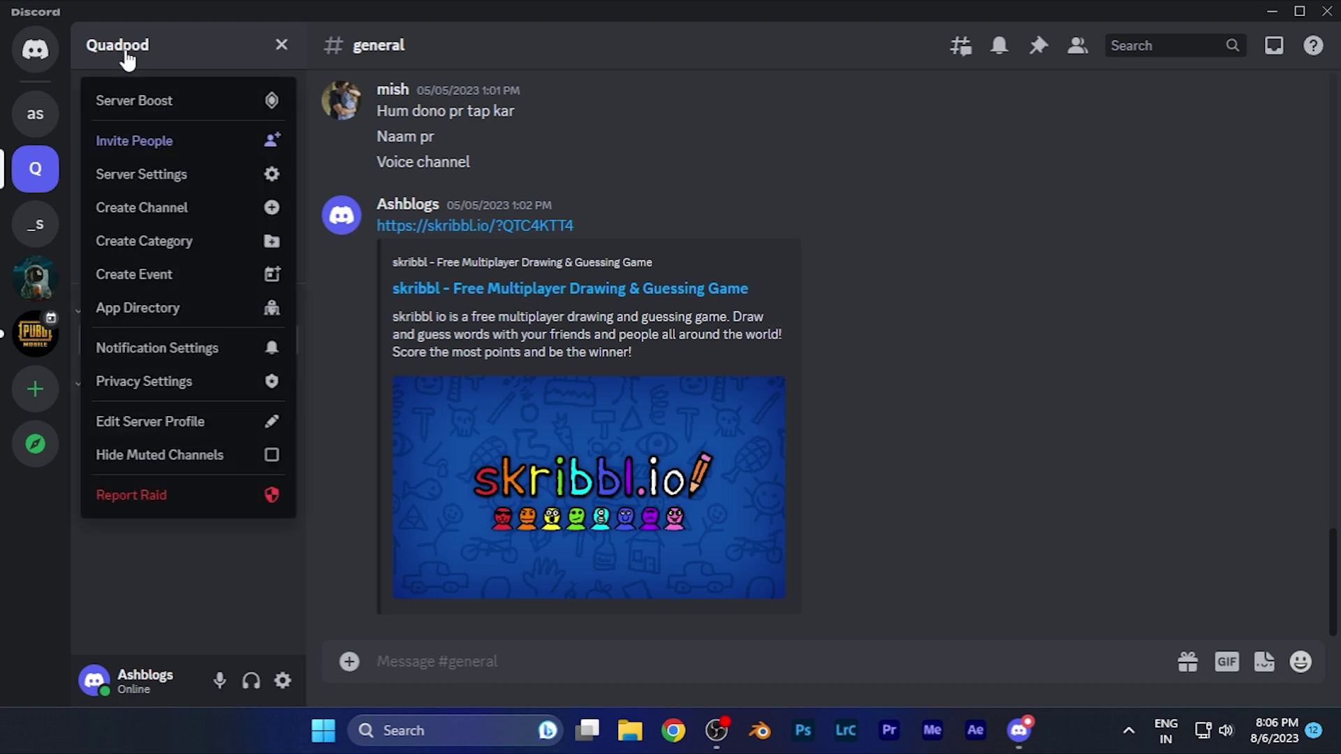
Open Quadpod's Server Settings and show its Server Members page.
click(138, 176)
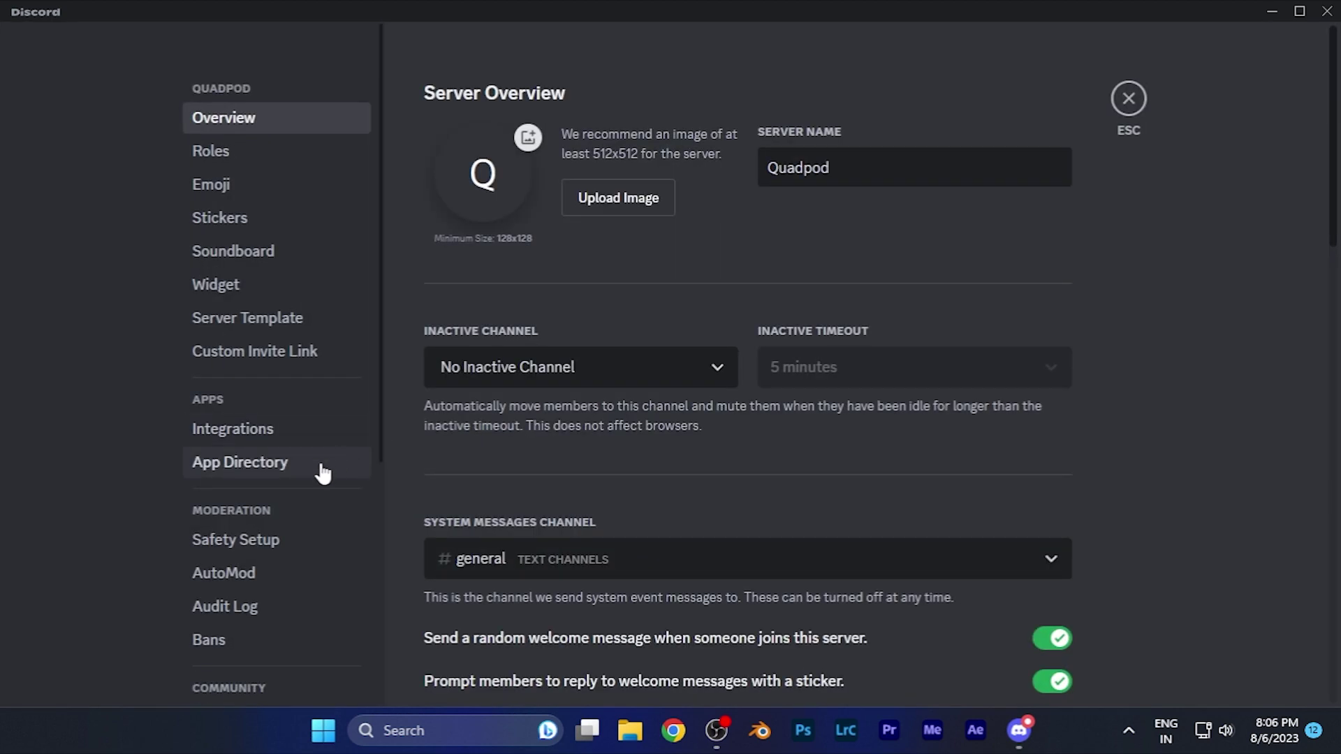
scroll(252, 367, down, 1)
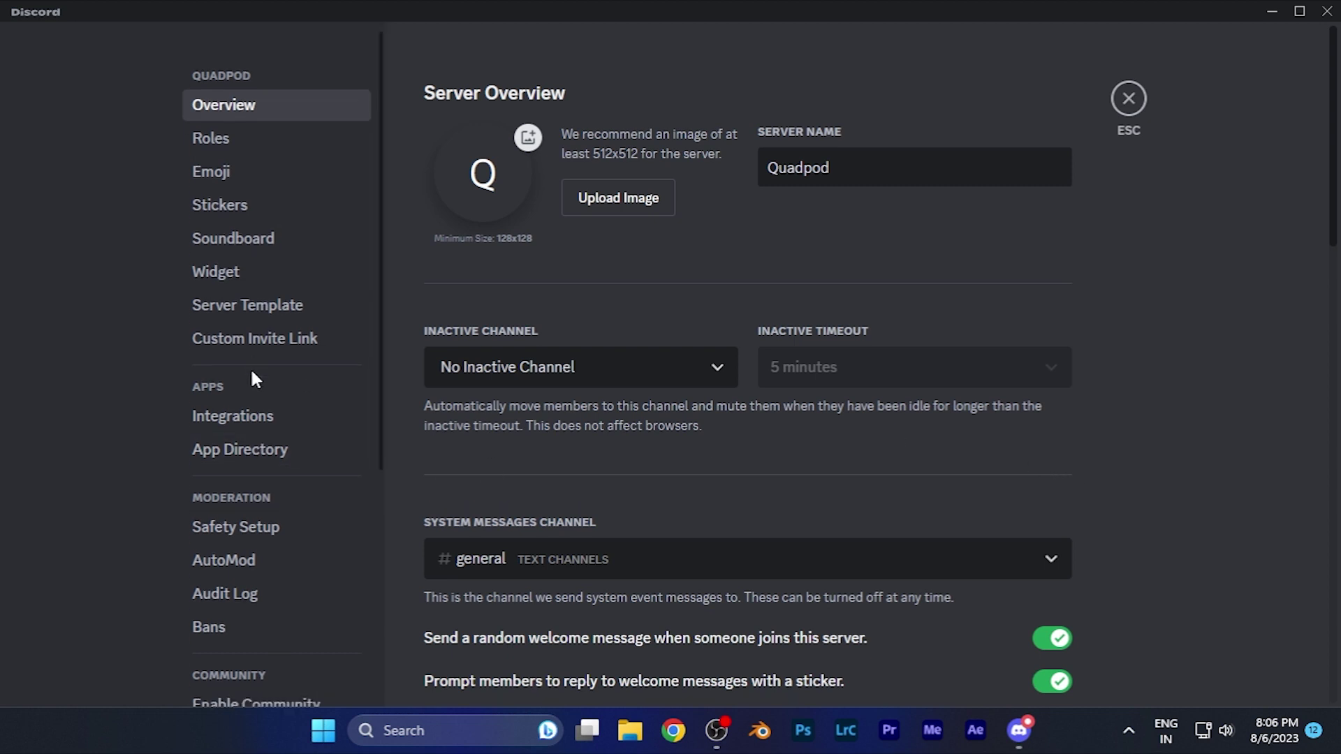
scroll(250, 368, down, 3)
scroll(251, 367, down, 2)
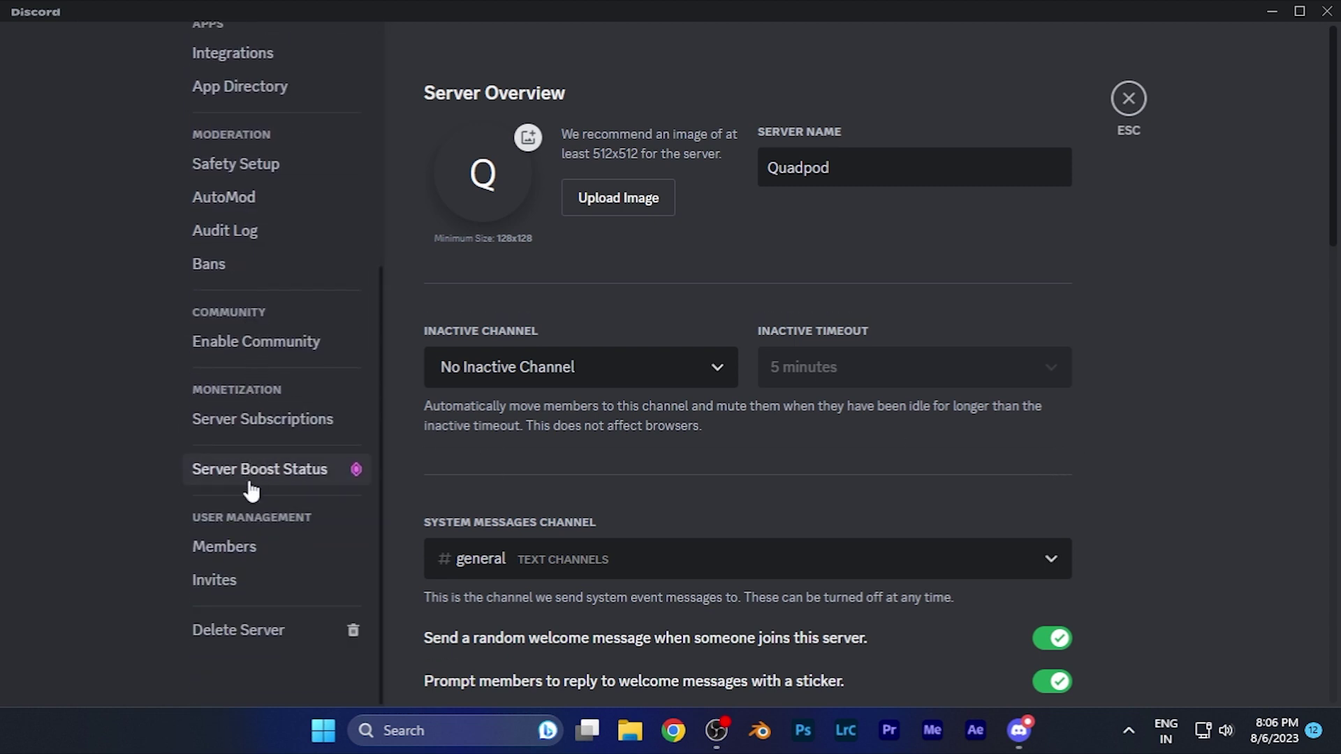
click(225, 546)
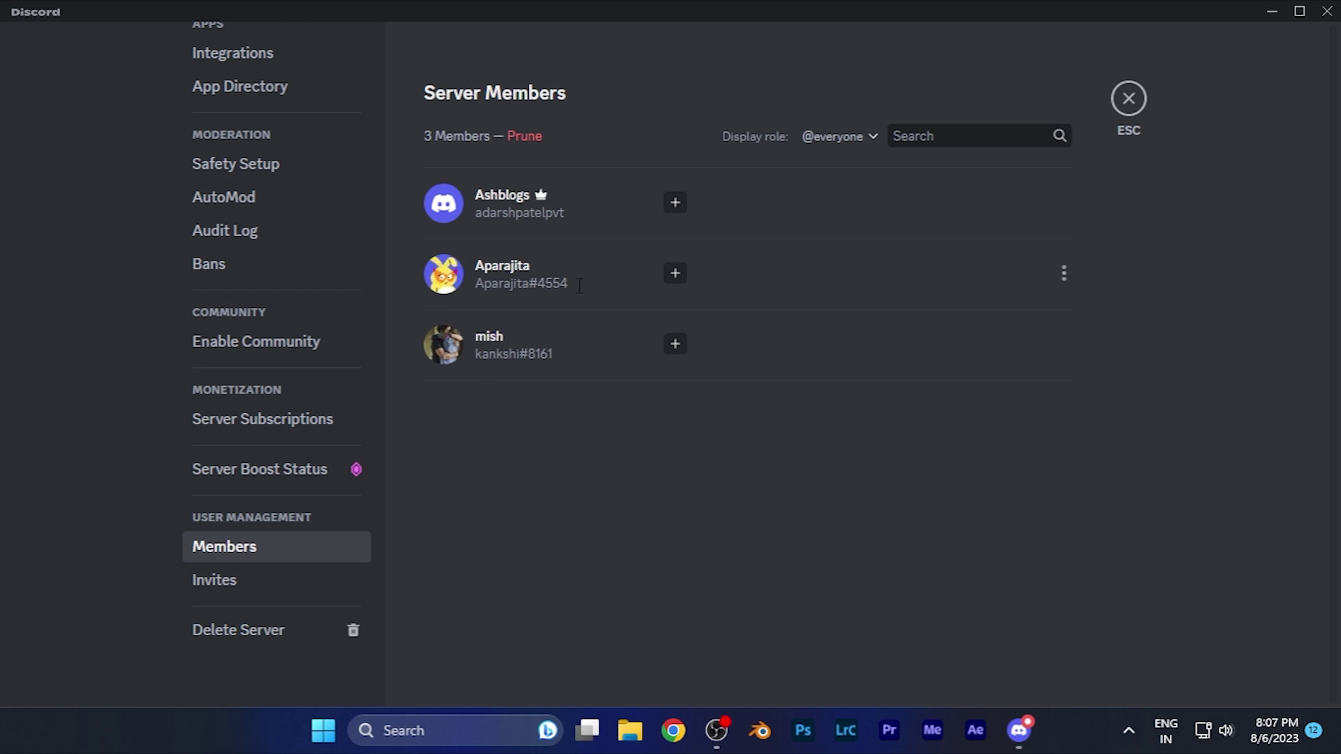
Open Aparajita's member options menu showing Mute, Timeout, Kick and Ban.
mouse_move(625, 275)
click(1064, 275)
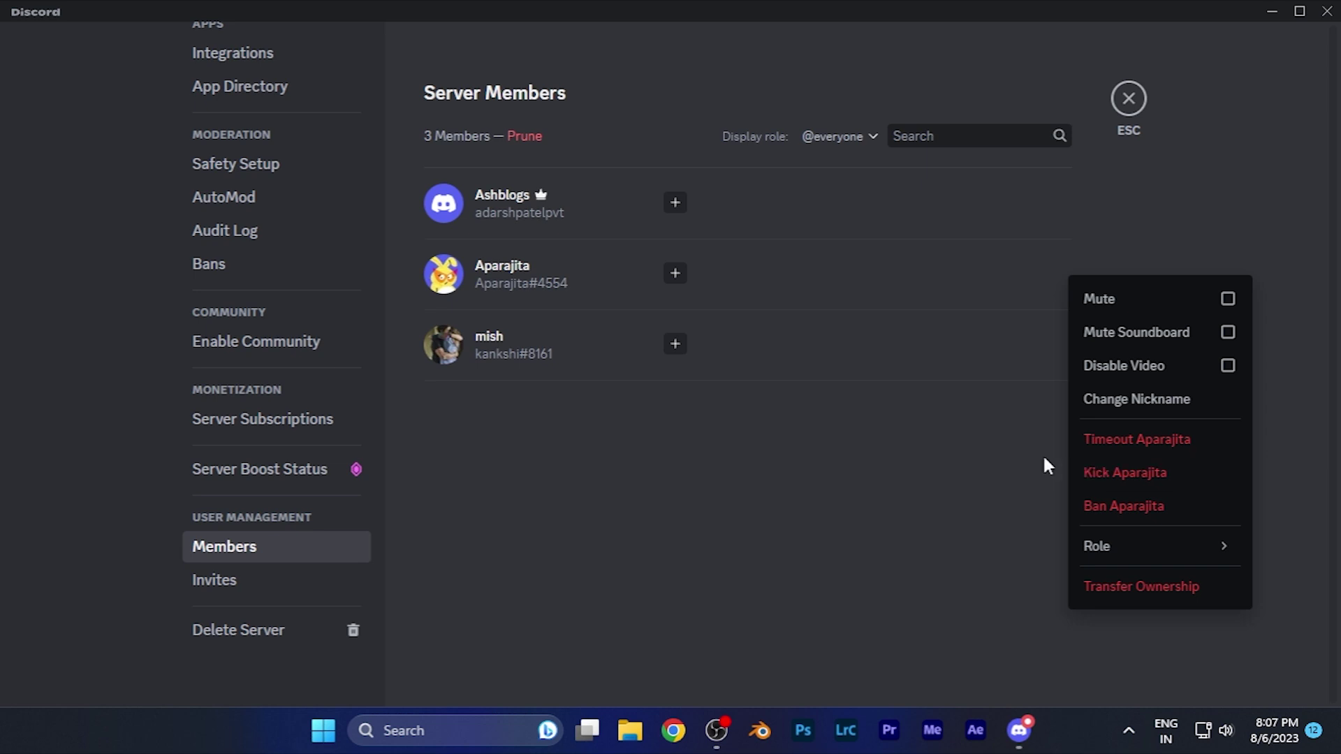
Dismiss Aparajita's options without kicking, exit Server Settings, and close Discord.
click(986, 445)
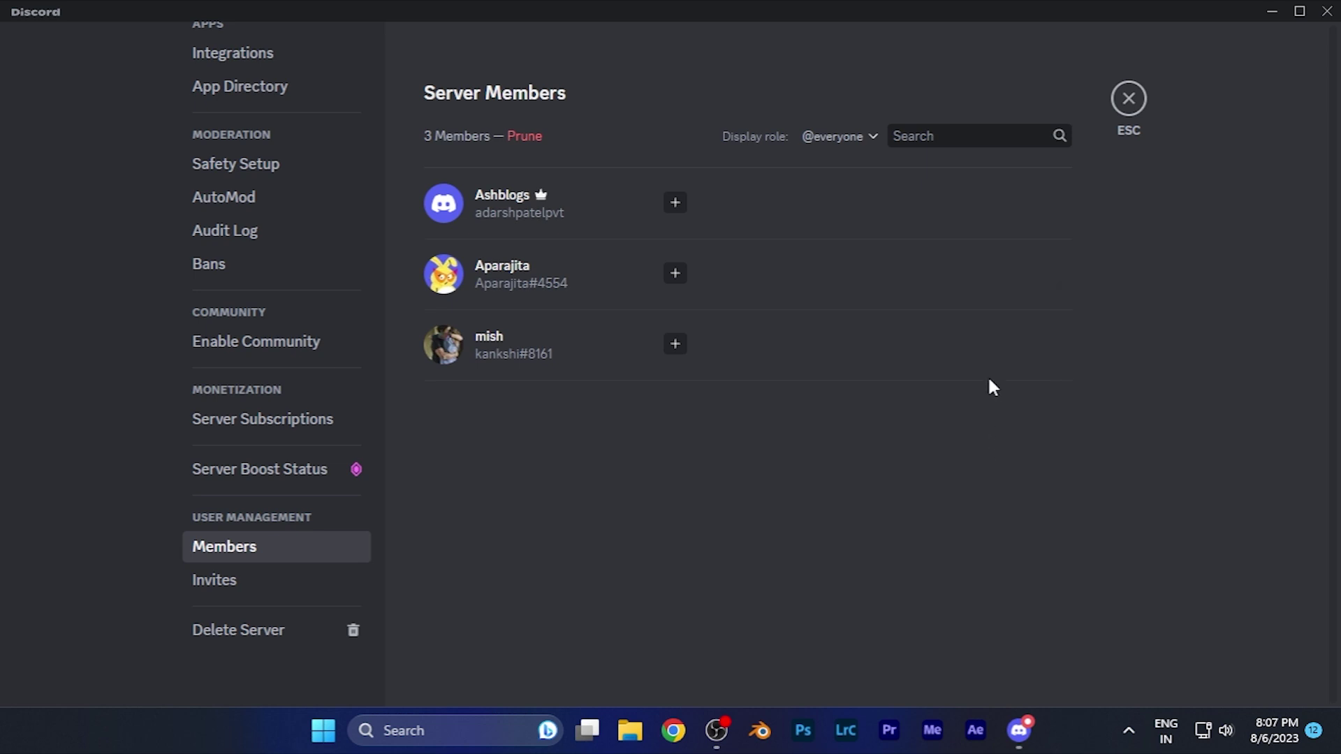
click(1128, 98)
click(1326, 12)
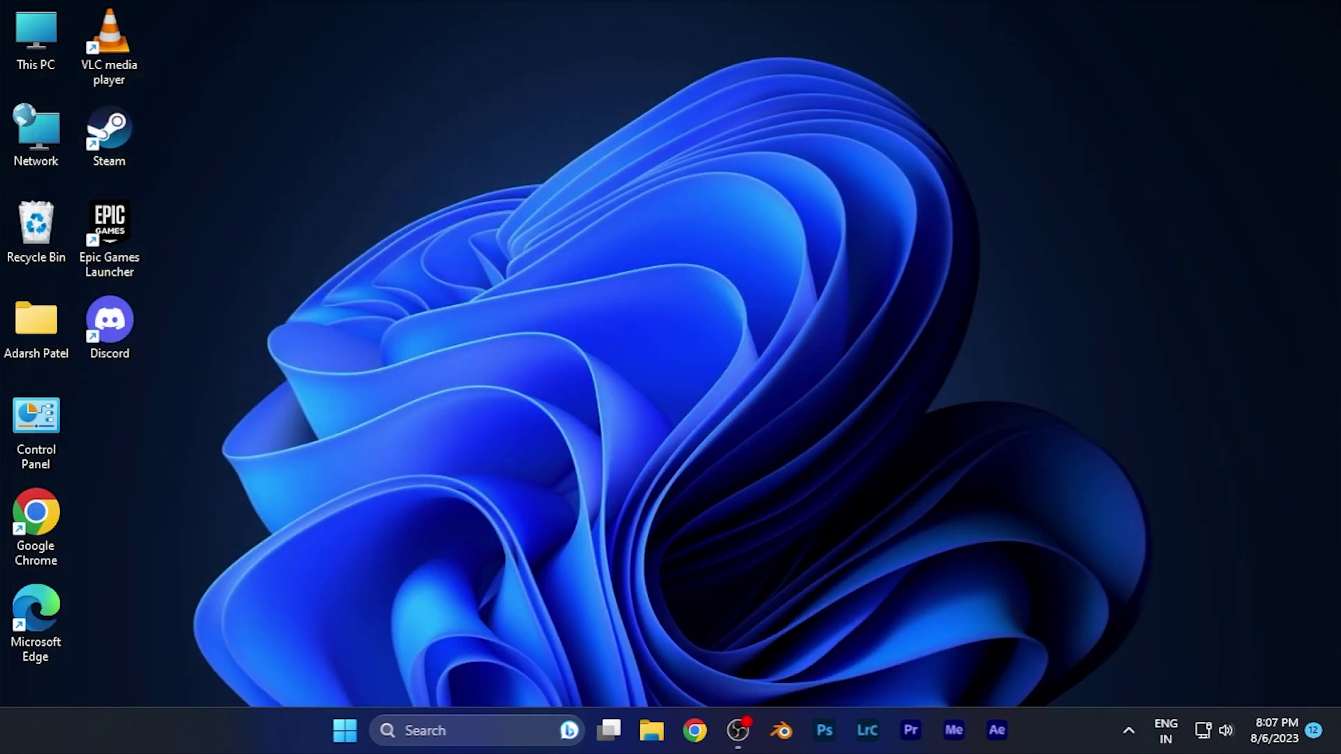